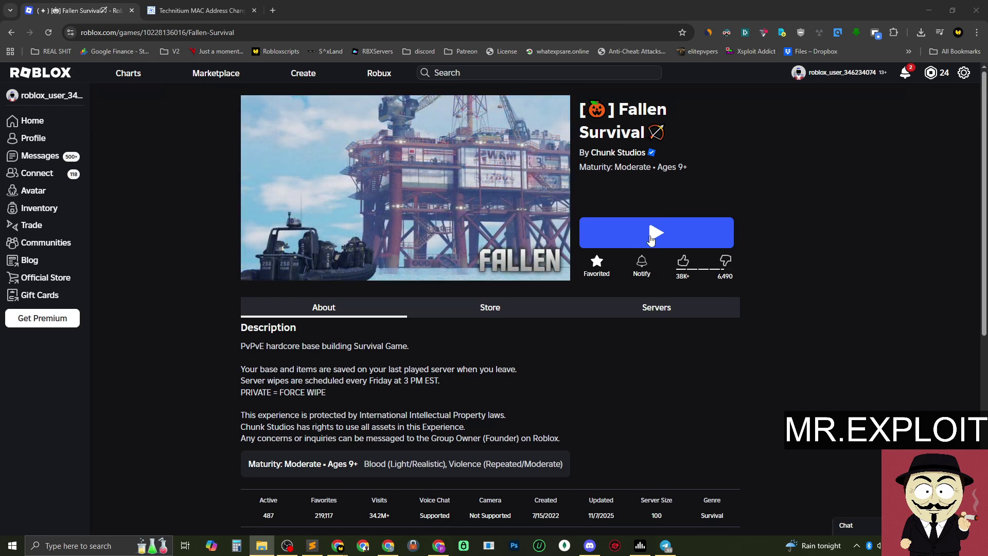
- Attempt to join Fallen Survival, hit the ban join error, then leave and close the Roblox window
{"action": "triple_click", "coordinate": [646, 131]}
{"action": "left_click", "coordinate": [646, 132]}
{"action": "triple_click", "coordinate": [645, 133]}
{"action": "left_click", "coordinate": [627, 160]}
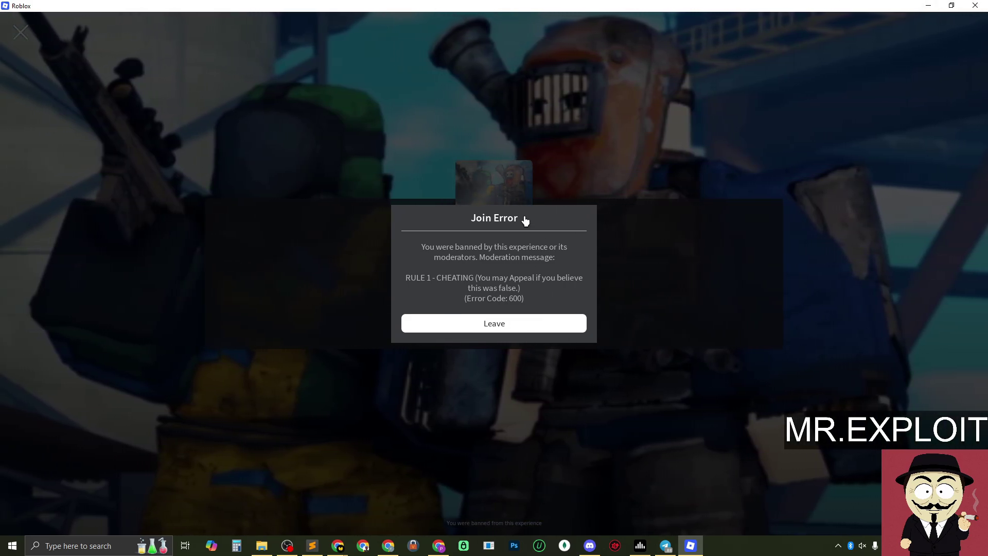
{"action": "left_click", "coordinate": [512, 324]}
{"action": "left_click", "coordinate": [976, 5]}
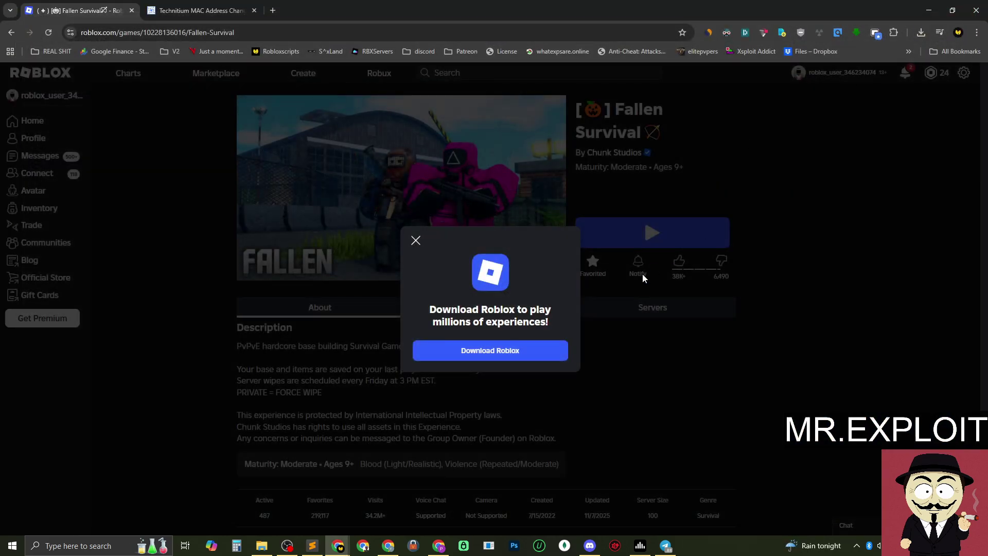
- Dismiss the Download Roblox prompt, delete roblox.com's on-device site data in Chrome, and reload
{"action": "left_click", "coordinate": [415, 239]}
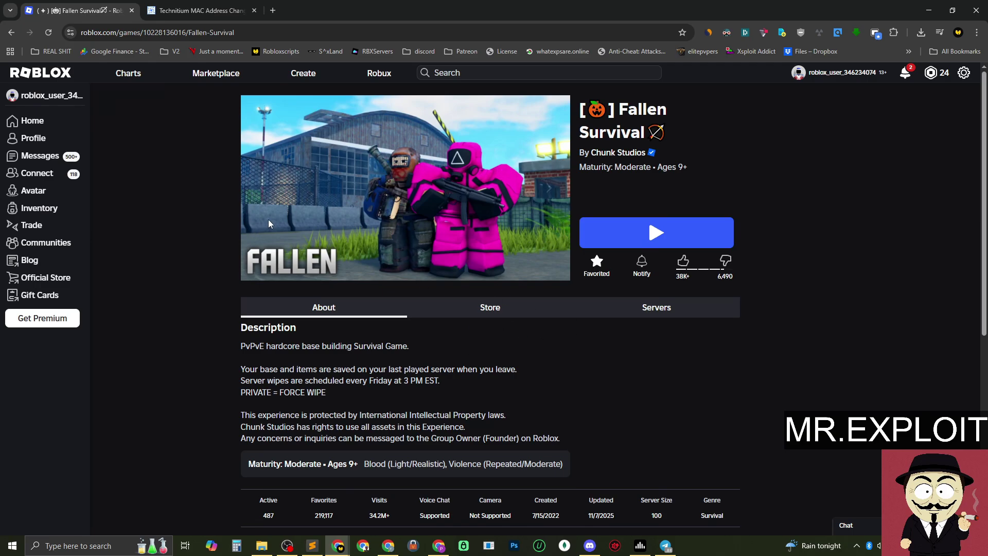
{"action": "left_click", "coordinate": [70, 34]}
{"action": "left_click", "coordinate": [133, 160]}
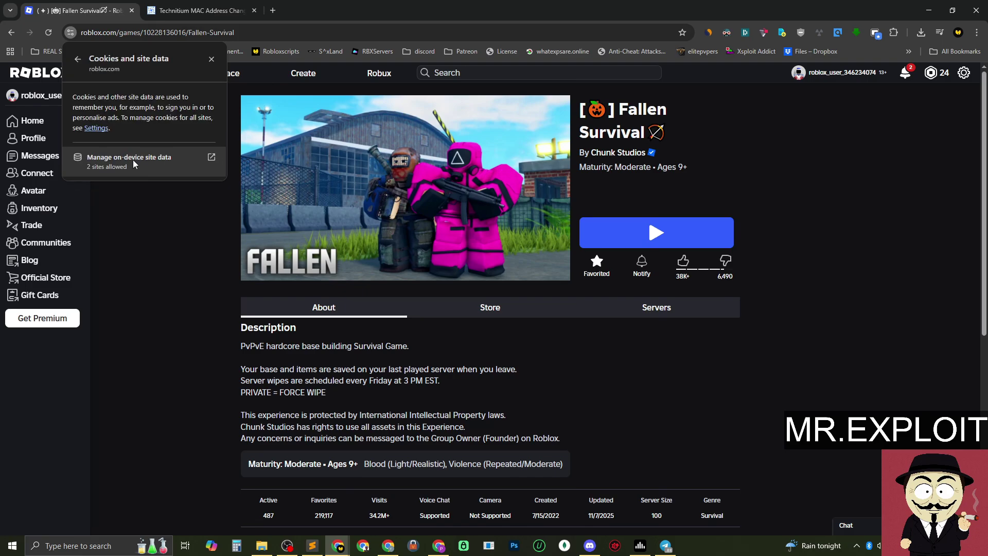
{"action": "left_click", "coordinate": [132, 159]}
{"action": "left_click", "coordinate": [577, 146]}
{"action": "left_click", "coordinate": [577, 146]}
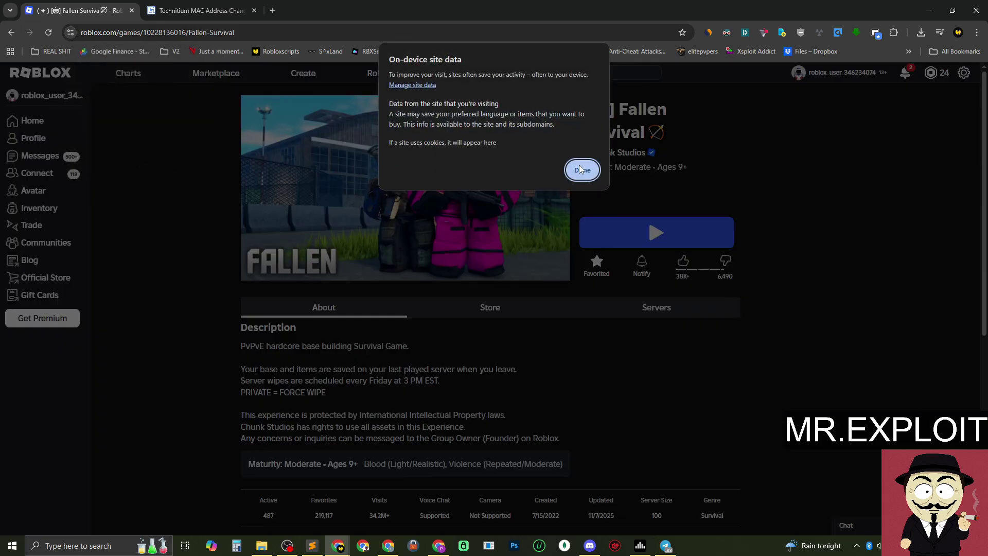
{"action": "left_click", "coordinate": [580, 166]}
{"action": "left_click", "coordinate": [225, 84]}
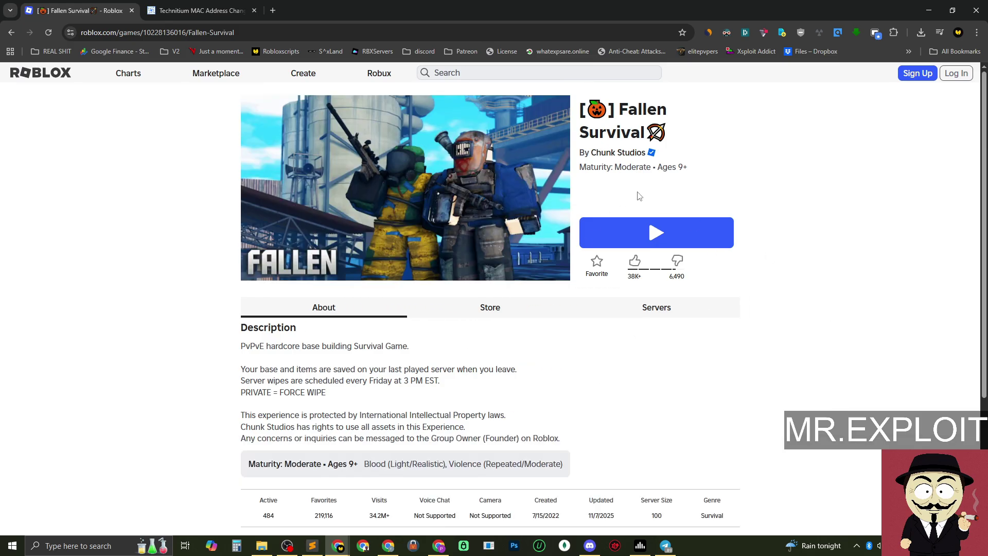
- Open %localappdata%, delete the Roblox folder to the Recycle Bin, and close File Explorer
{"action": "left_click", "coordinate": [72, 546]}
{"action": "type", "text": "%l"}
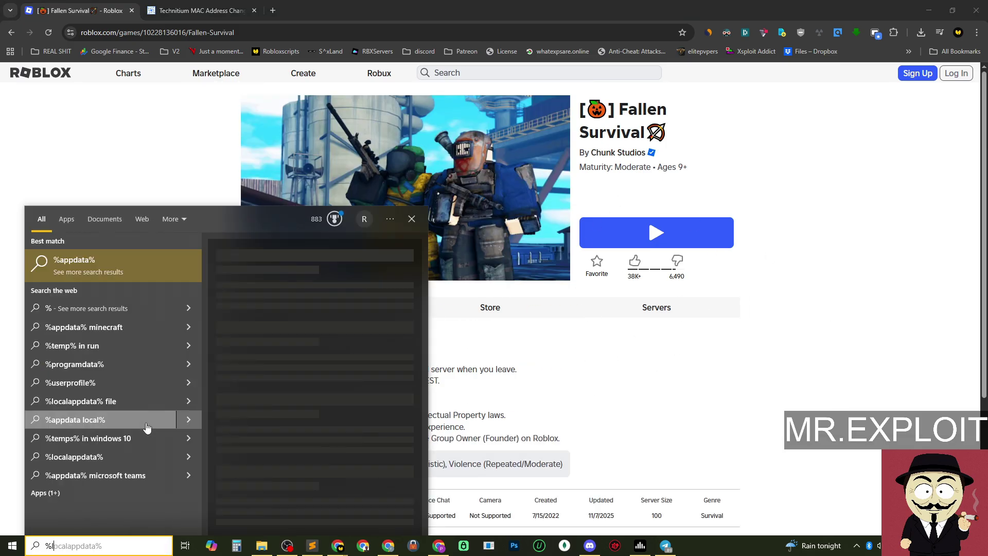
{"action": "type", "text": "ocalappdata%"}
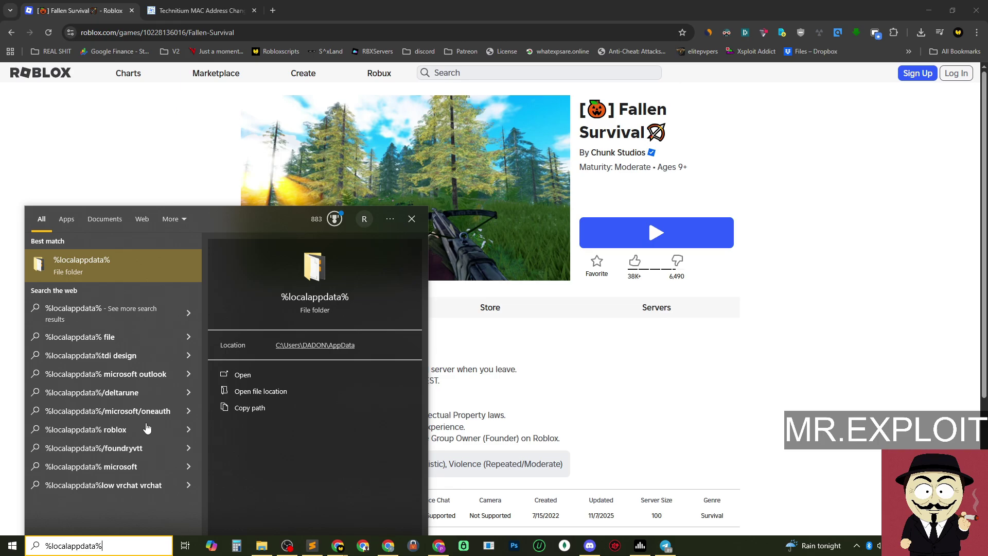
{"action": "key", "text": "Return"}
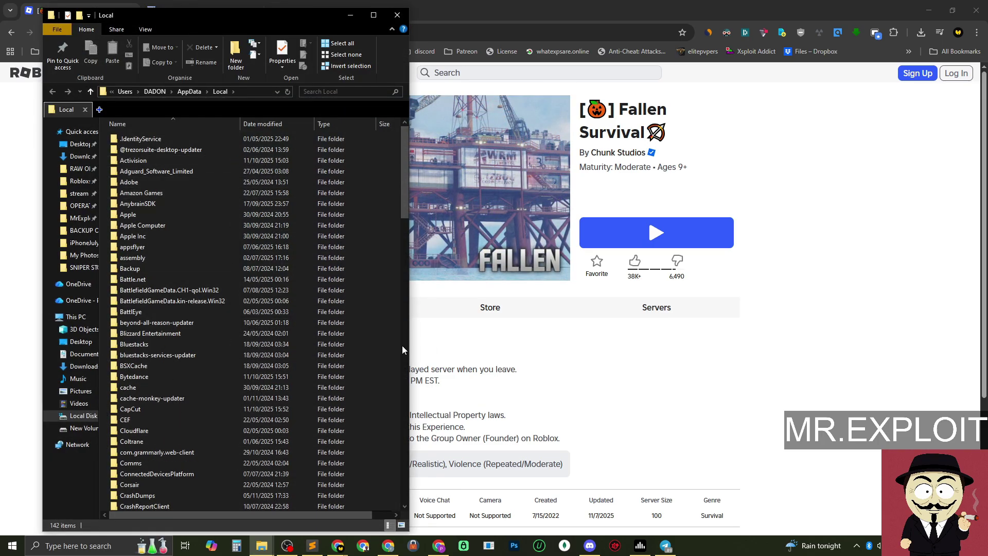
{"action": "scroll", "coordinate": [185, 272], "scroll_direction": "down", "scroll_amount": 6}
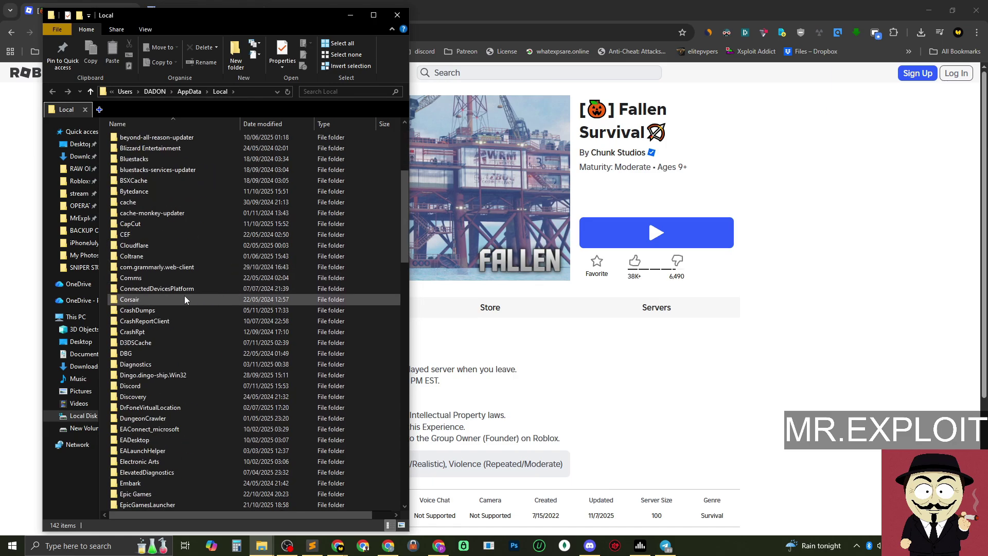
{"action": "scroll", "coordinate": [307, 338], "scroll_direction": "up", "scroll_amount": 6}
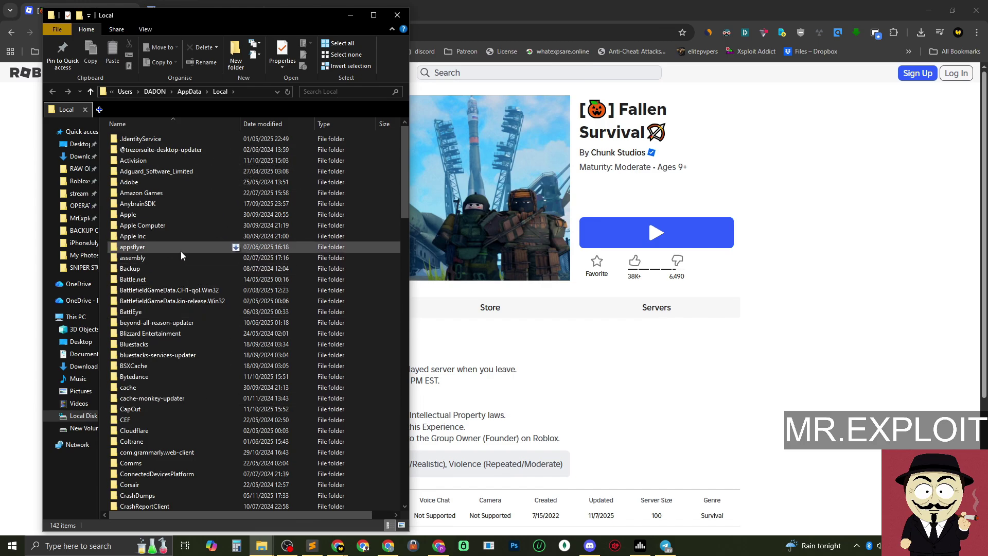
{"action": "scroll", "coordinate": [194, 402], "scroll_direction": "down", "scroll_amount": 20}
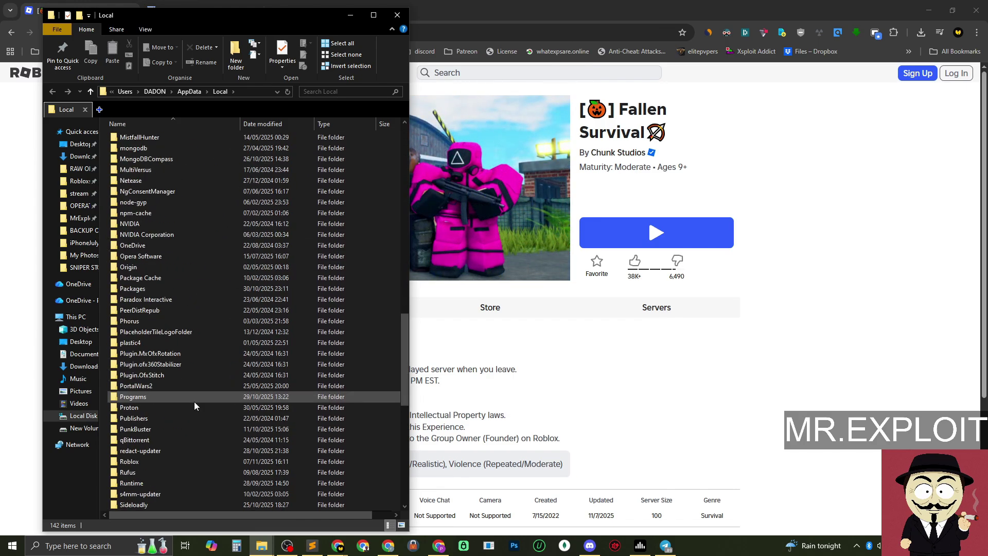
{"action": "scroll", "coordinate": [196, 402], "scroll_direction": "down", "scroll_amount": 3}
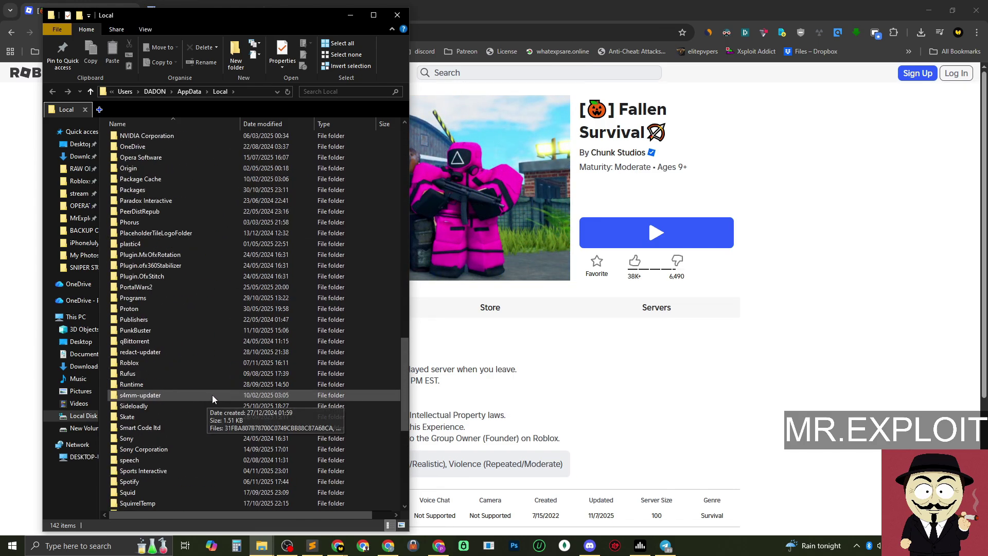
{"action": "left_click", "coordinate": [173, 364]}
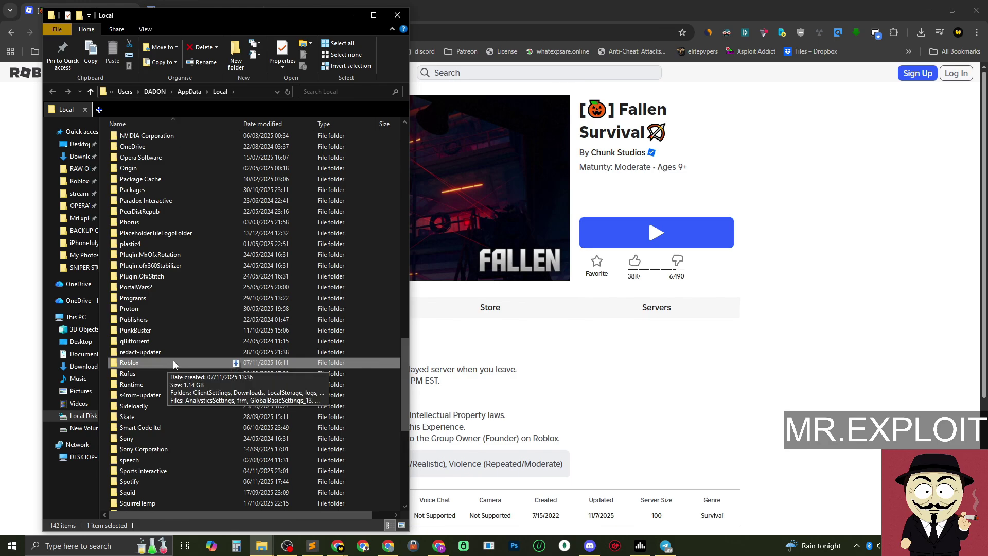
{"action": "key", "text": "Delete"}
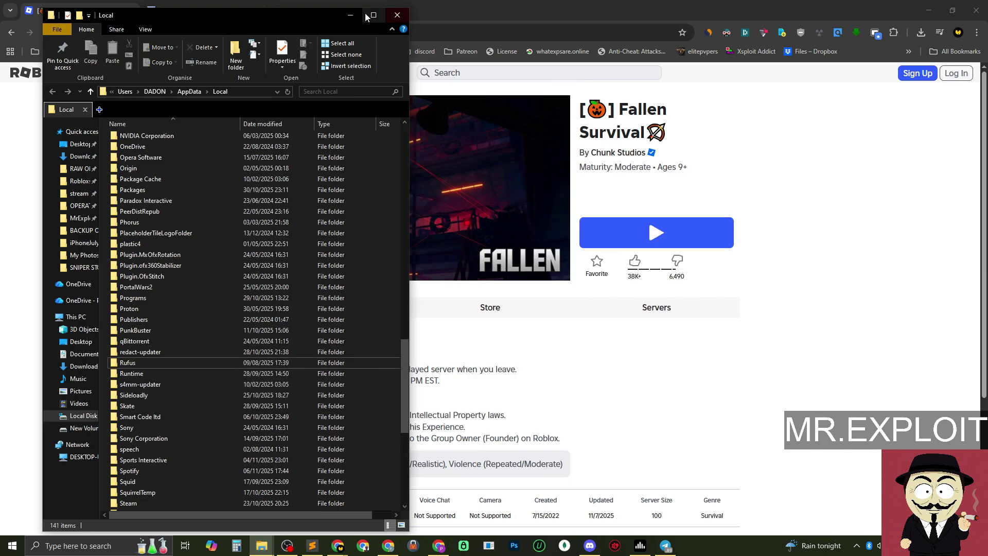
{"action": "left_click", "coordinate": [397, 15]}
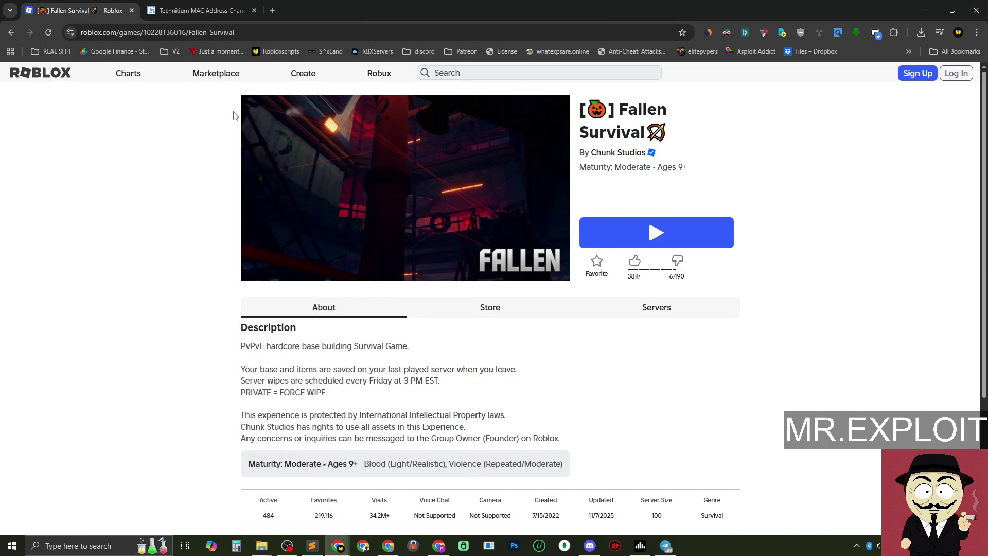
- Directly download TMACv6.0.7_Setup.zip from the Technitium MAC Address Changer page
{"action": "left_click", "coordinate": [200, 10]}
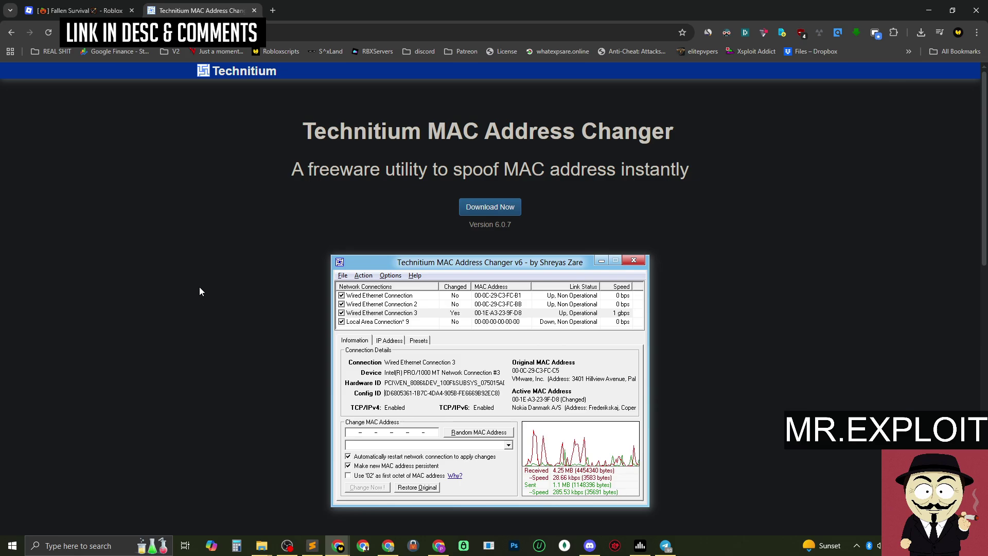
{"action": "left_click", "coordinate": [502, 209]}
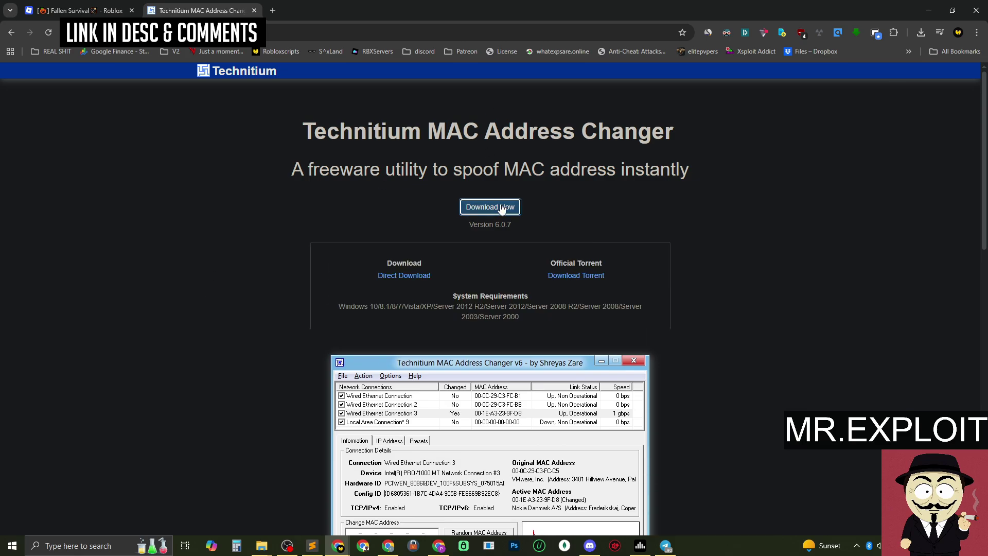
{"action": "left_click", "coordinate": [421, 278]}
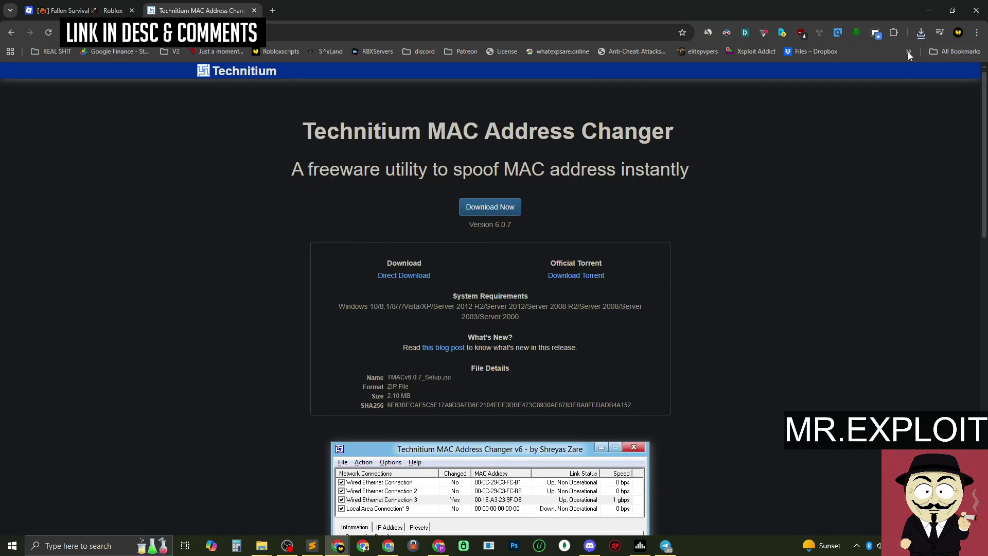
{"action": "left_click_drag", "start_coordinate": [875, 7], "coordinate": [808, 114]}
- Place the TMACv6.0.7_Setup archive on the desktop and extract it into a folder
{"action": "left_click", "coordinate": [907, 138]}
{"action": "key", "text": "super+d"}
{"action": "left_click_drag", "start_coordinate": [371, 177], "coordinate": [336, 207]}
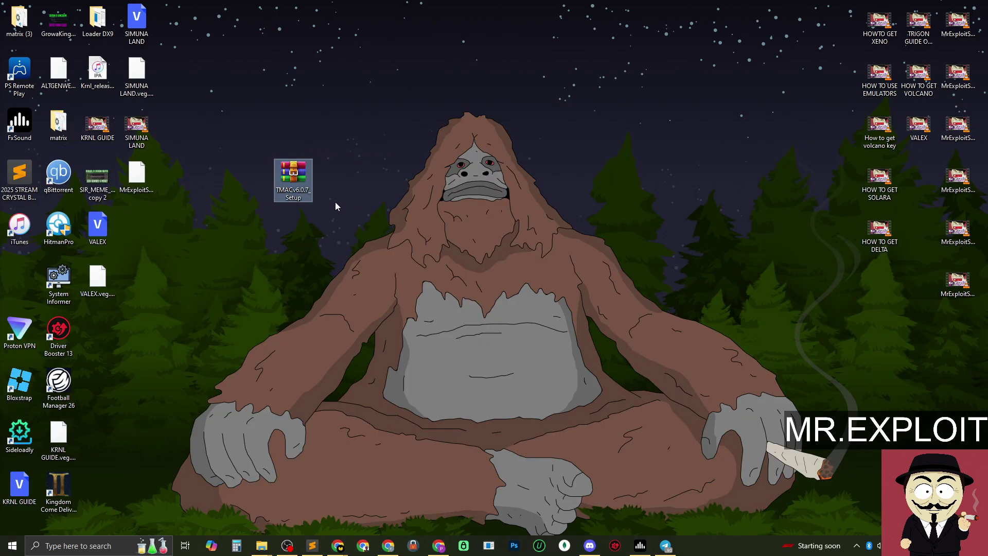
{"action": "right_click", "coordinate": [300, 175]}
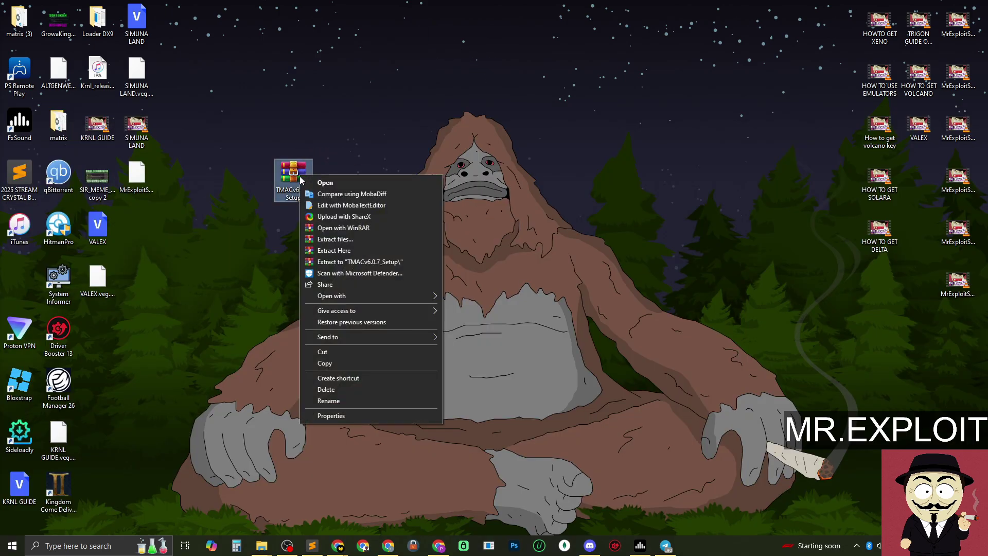
{"action": "left_click", "coordinate": [358, 262]}
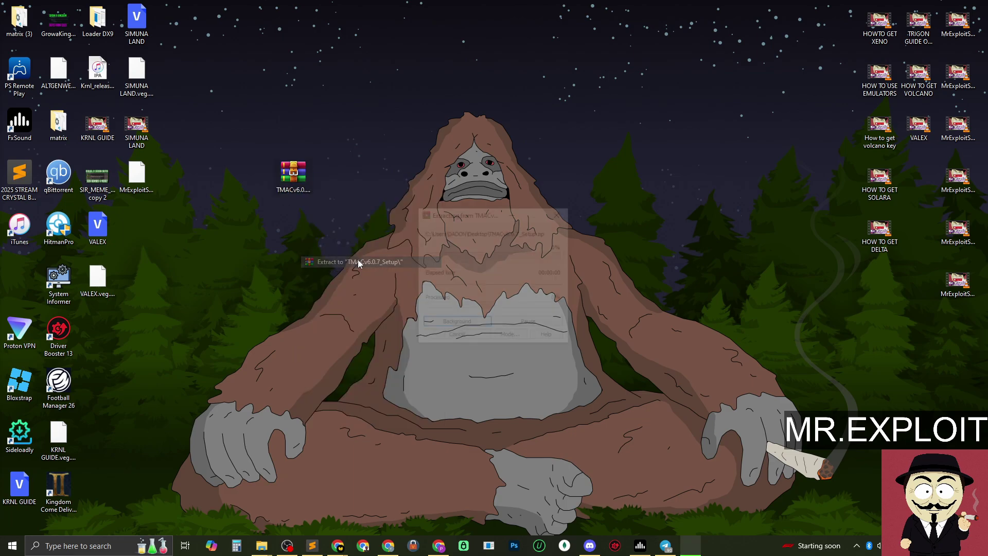
{"action": "left_click_drag", "start_coordinate": [241, 130], "coordinate": [395, 261]}
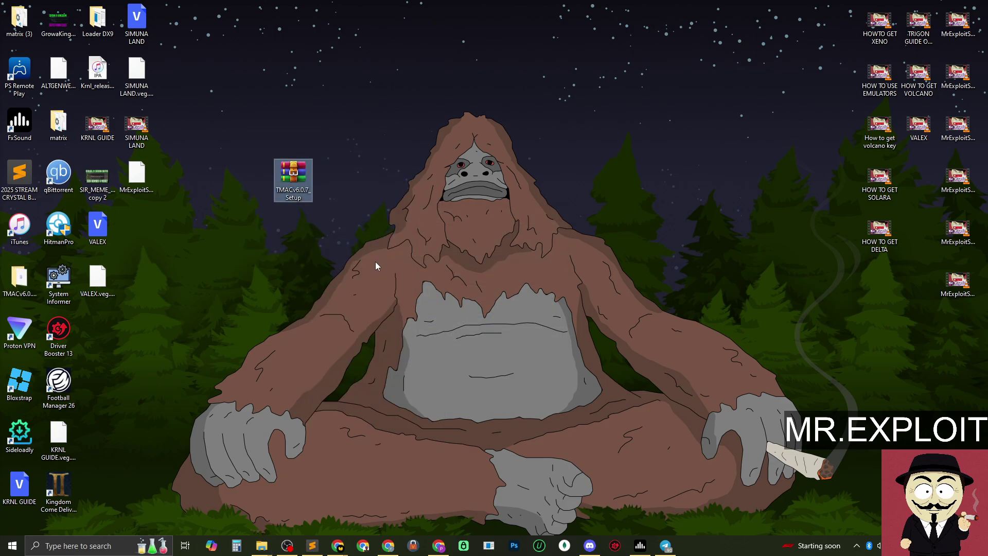
{"action": "key", "text": "Delete"}
- Open the extracted TMACv6.0.7_Setup folder and run the setup application
{"action": "left_click_drag", "start_coordinate": [19, 279], "coordinate": [302, 235]}
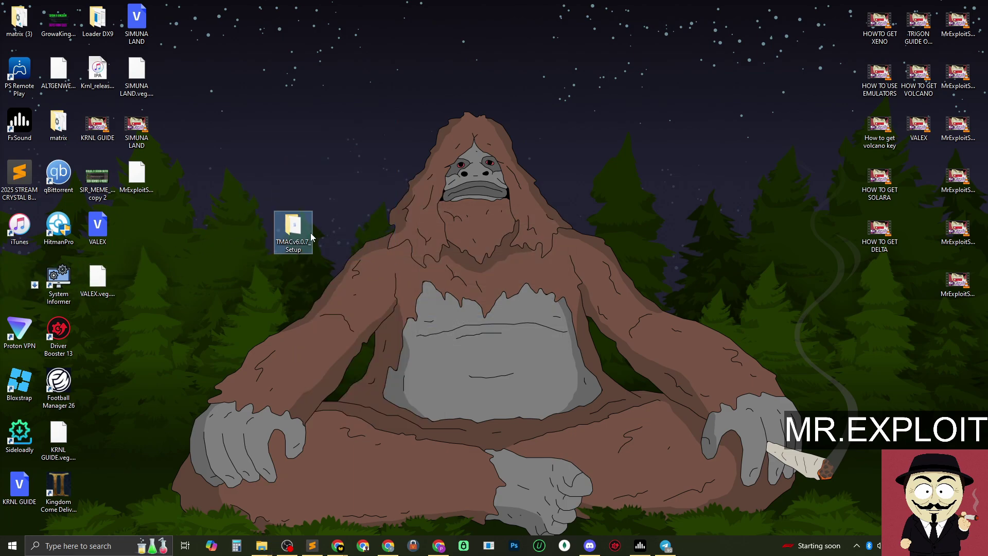
{"action": "left_click_drag", "start_coordinate": [301, 230], "coordinate": [248, 285]}
{"action": "double_click", "coordinate": [248, 285]}
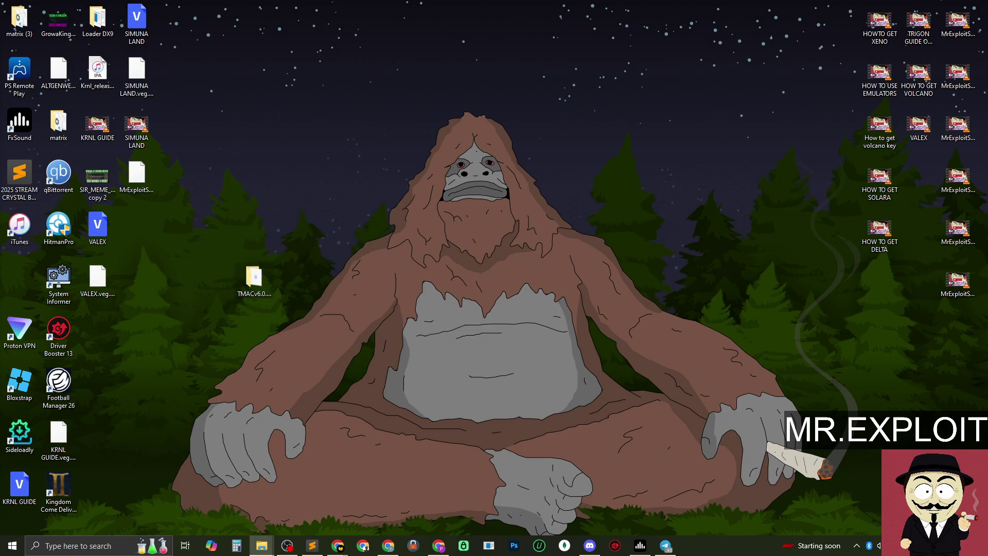
{"action": "left_click", "coordinate": [378, 138]}
{"action": "double_click", "coordinate": [378, 138]}
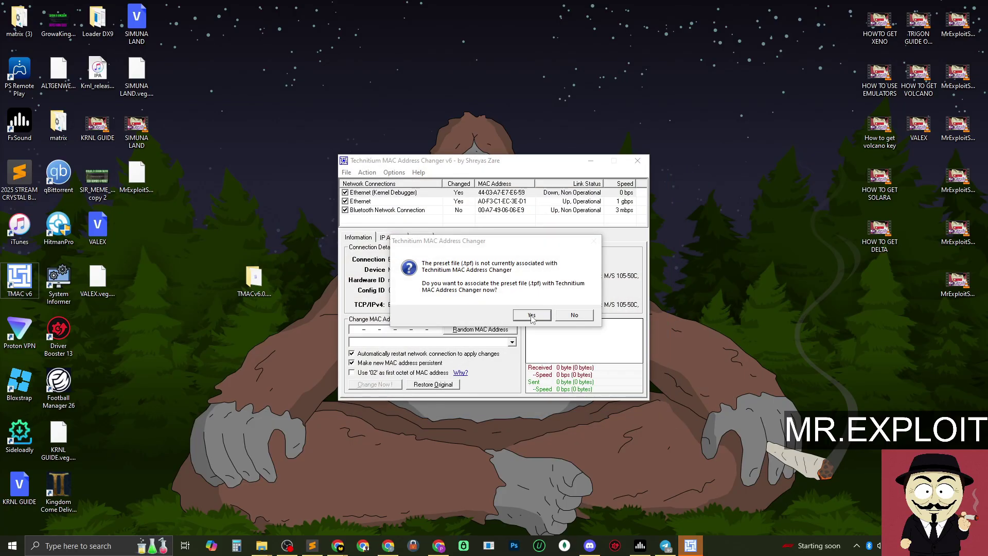
- Accept associating .tpf preset files with MAC Address Changer and reposition its main window
{"action": "left_click_drag", "start_coordinate": [458, 244], "coordinate": [437, 260]}
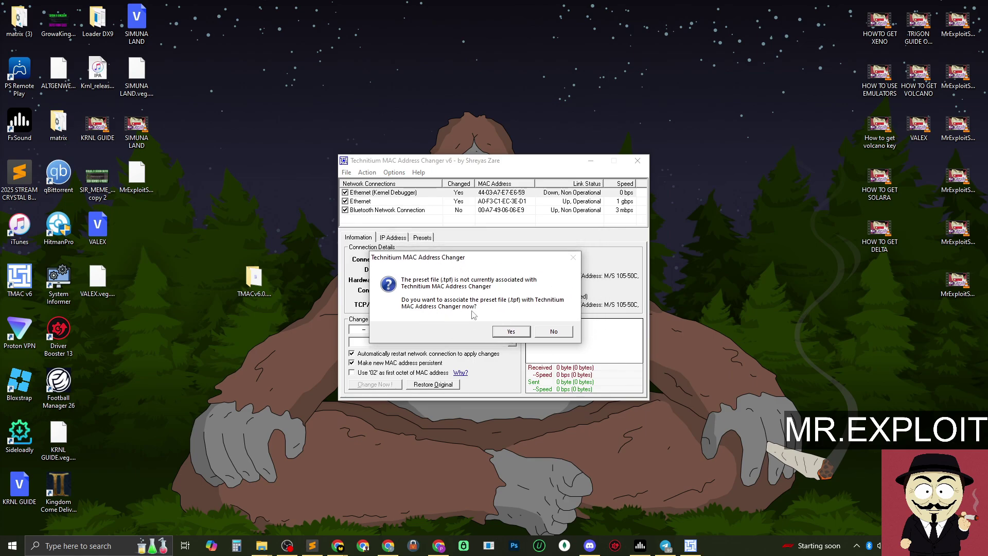
{"action": "left_click", "coordinate": [511, 332]}
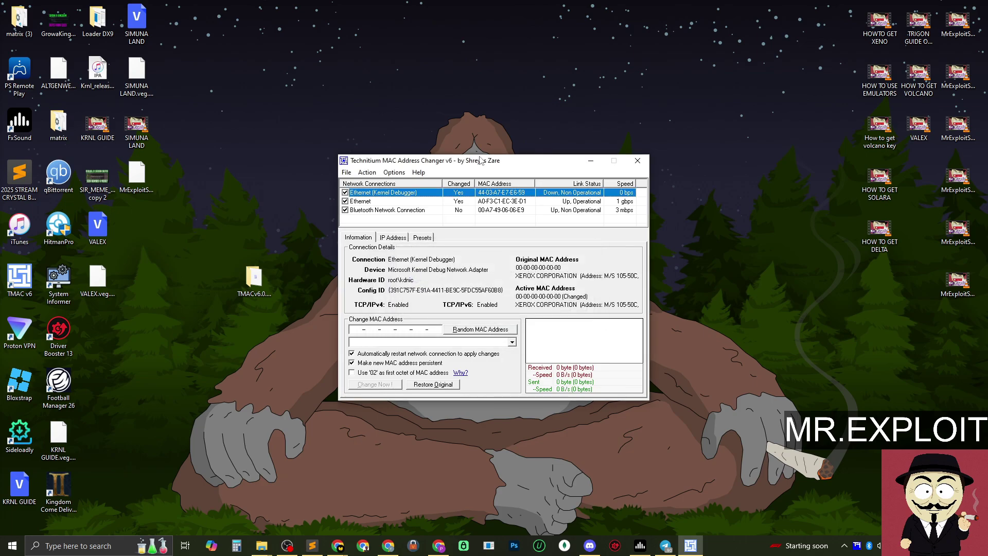
{"action": "left_click_drag", "start_coordinate": [479, 160], "coordinate": [473, 188]}
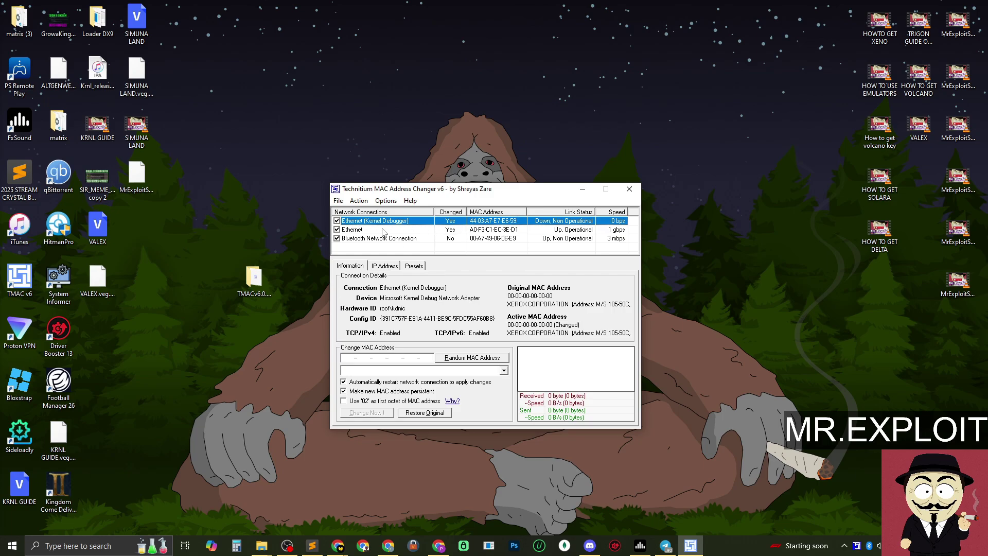
- Give the Ethernet connection the random MAC 00-20-17-D2-67-9C, then minimise the changer
{"action": "left_click", "coordinate": [514, 229]}
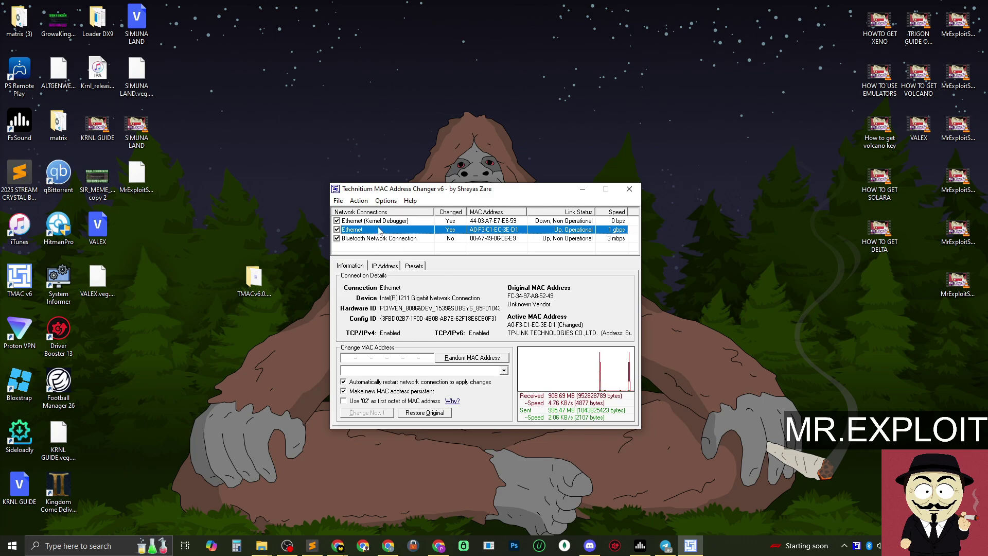
{"action": "left_click", "coordinate": [465, 357]}
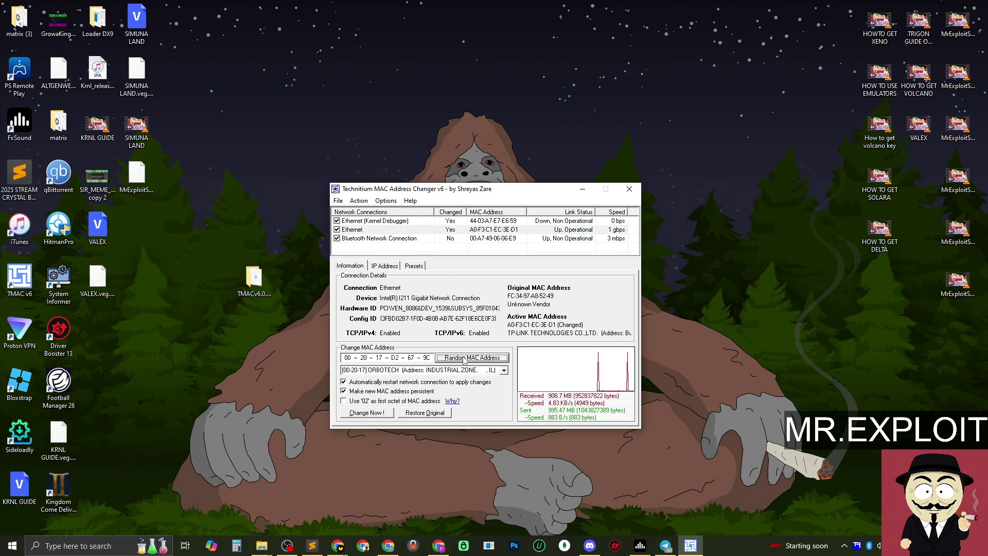
{"action": "left_click", "coordinate": [369, 413]}
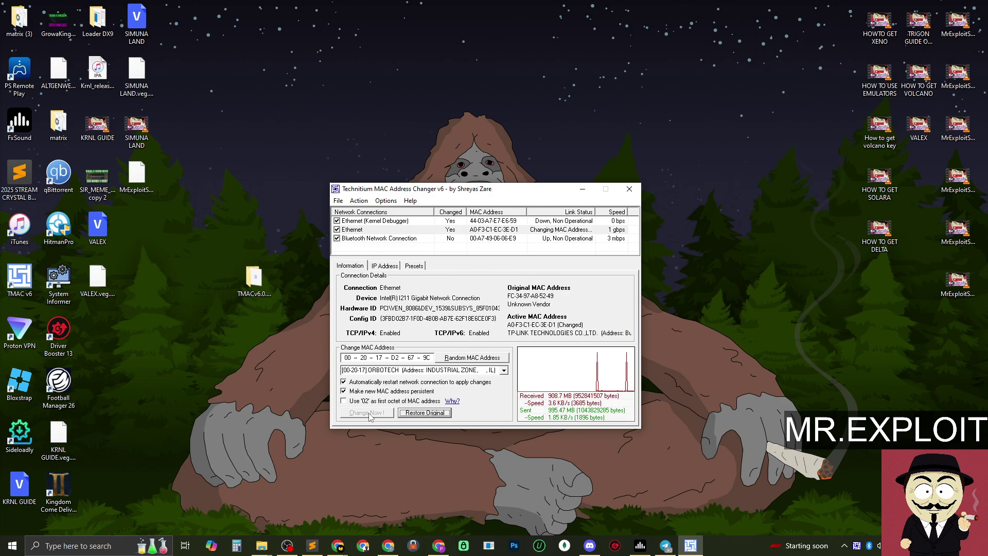
{"action": "left_click", "coordinate": [547, 305]}
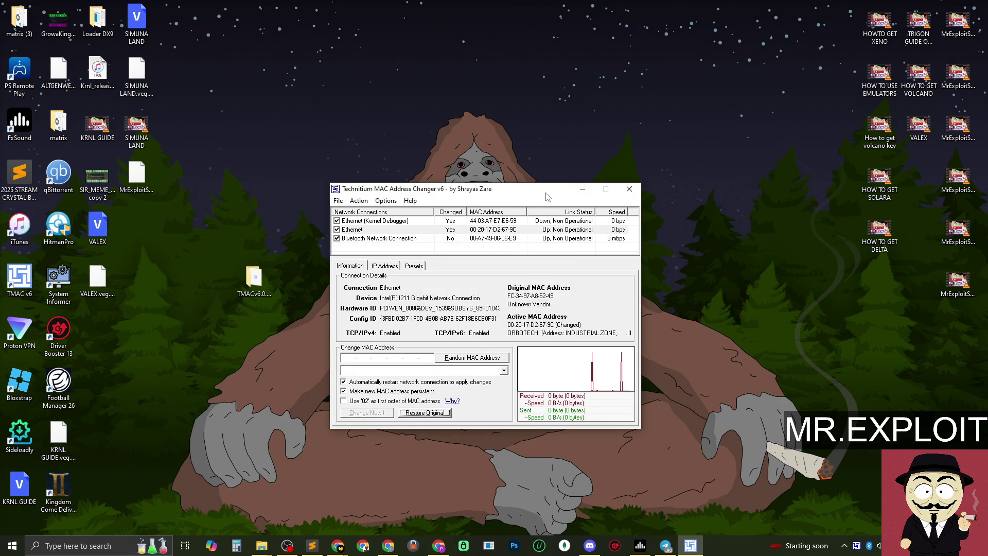
{"action": "left_click_drag", "start_coordinate": [546, 193], "coordinate": [510, 224]}
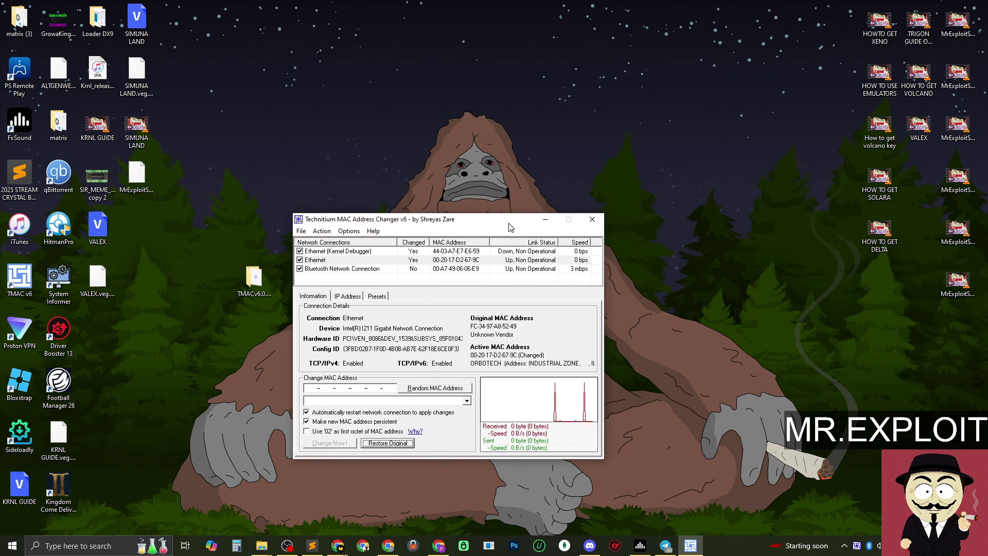
{"action": "left_click", "coordinate": [543, 220]}
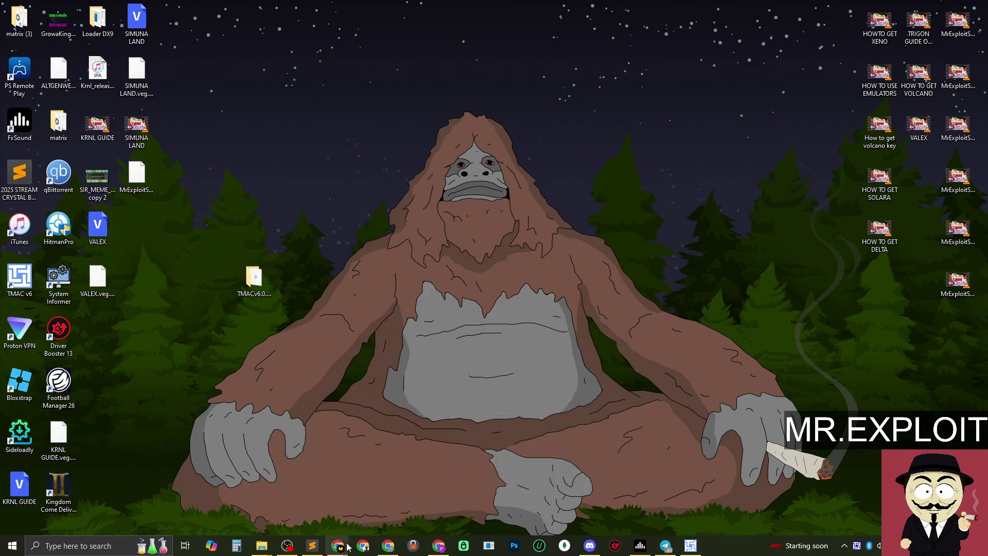
- Restore Chrome maximised on the Fallen Survival page and log into the fresh Roblox account
{"action": "mouse_move", "coordinate": [339, 550]}
{"action": "left_click", "coordinate": [378, 502]}
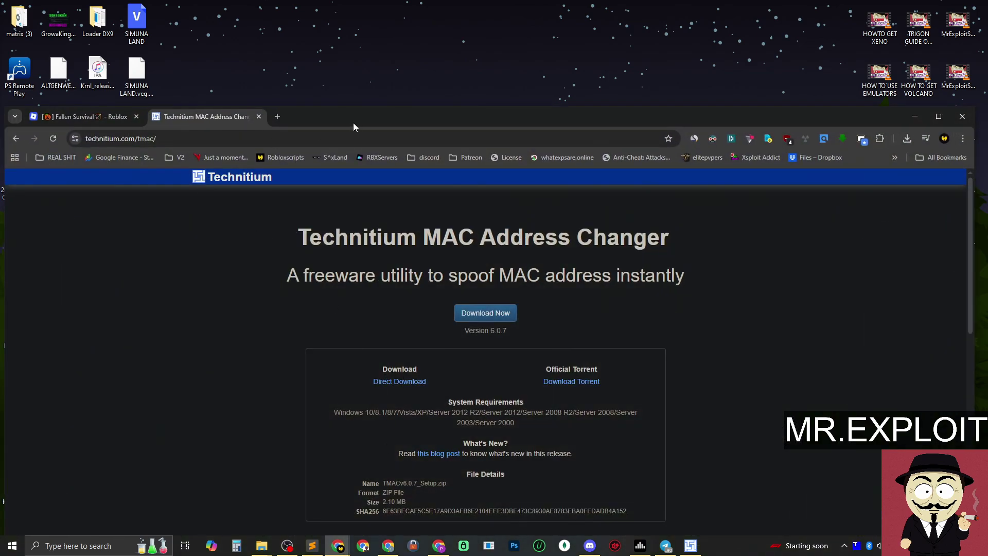
{"action": "double_click", "coordinate": [353, 123]}
{"action": "left_click", "coordinate": [108, 11]}
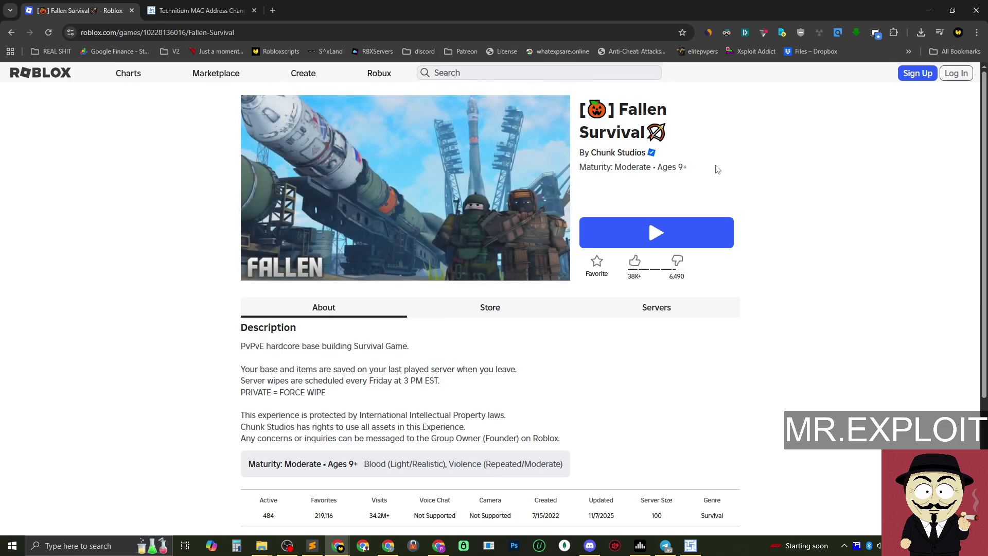
{"action": "triple_click", "coordinate": [654, 133]}
{"action": "left_click", "coordinate": [653, 133]}
{"action": "left_click", "coordinate": [957, 72]}
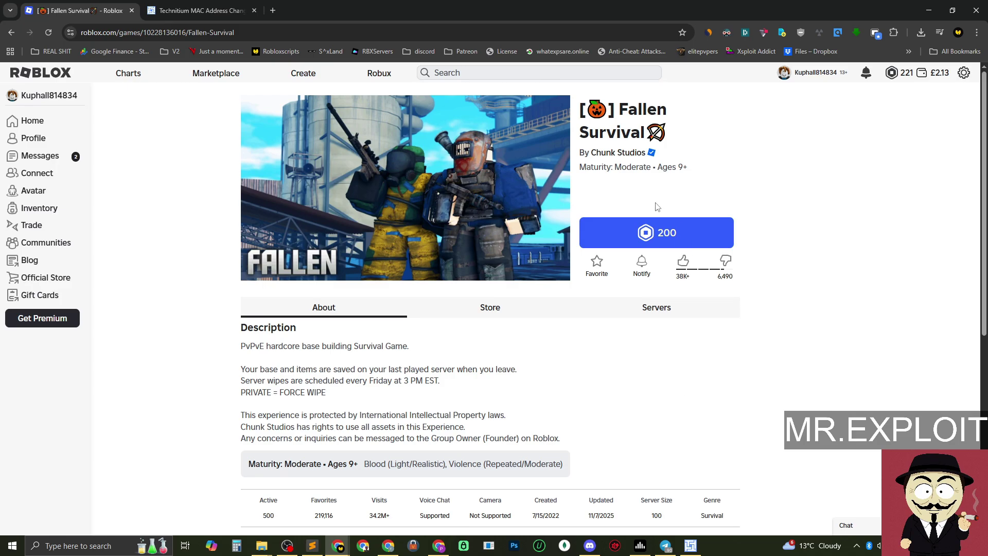
- Buy access to Fallen Survival for 200 Robux
{"action": "left_click", "coordinate": [668, 242]}
{"action": "left_click", "coordinate": [466, 367]}
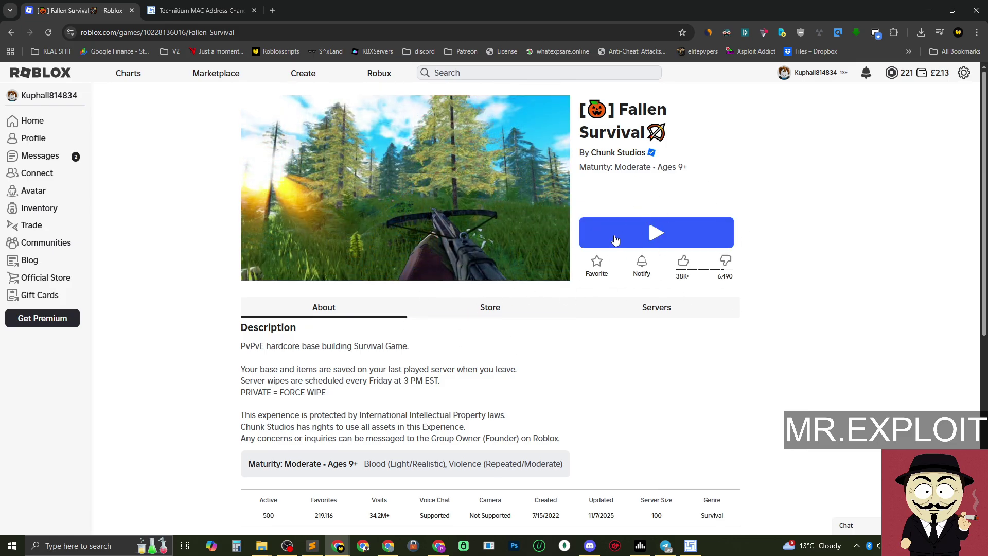
{"action": "scroll", "coordinate": [576, 407], "scroll_direction": "down", "scroll_amount": 3}
{"action": "scroll", "coordinate": [575, 420], "scroll_direction": "up", "scroll_amount": 3}
- Download and run RobloxPlayerInstaller from Chrome's downloads, then press Play on Fallen Survival again
{"action": "left_click", "coordinate": [658, 233]}
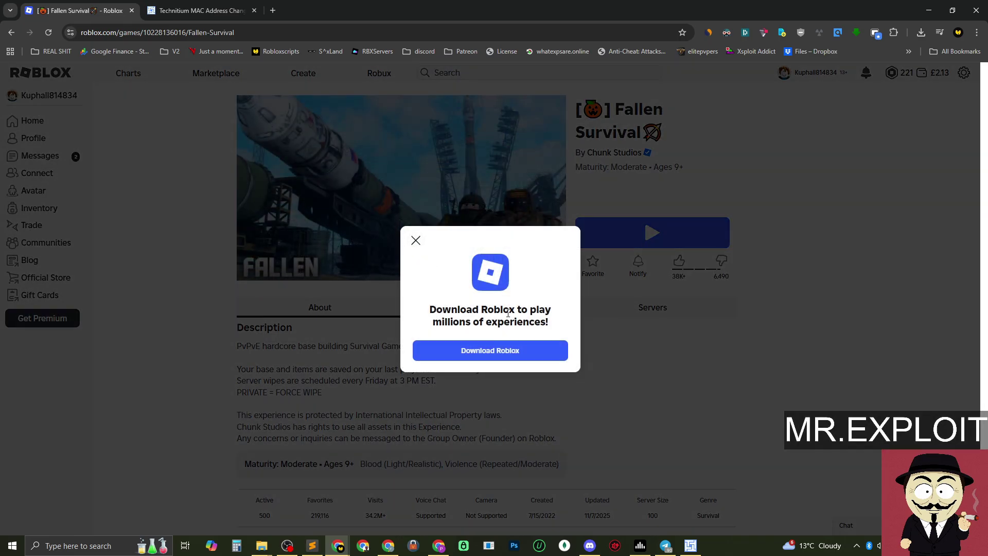
{"action": "left_click", "coordinate": [490, 354]}
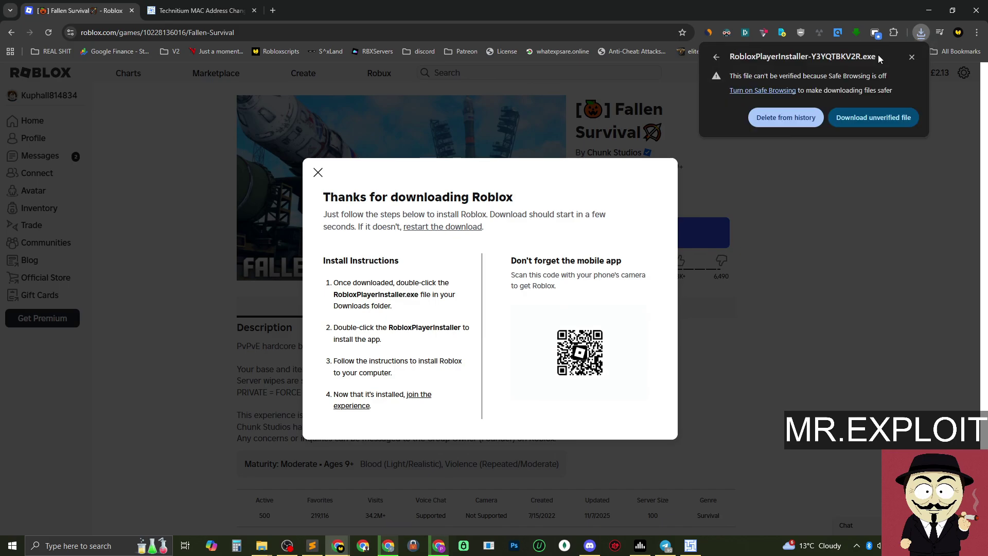
{"action": "left_click", "coordinate": [922, 32]}
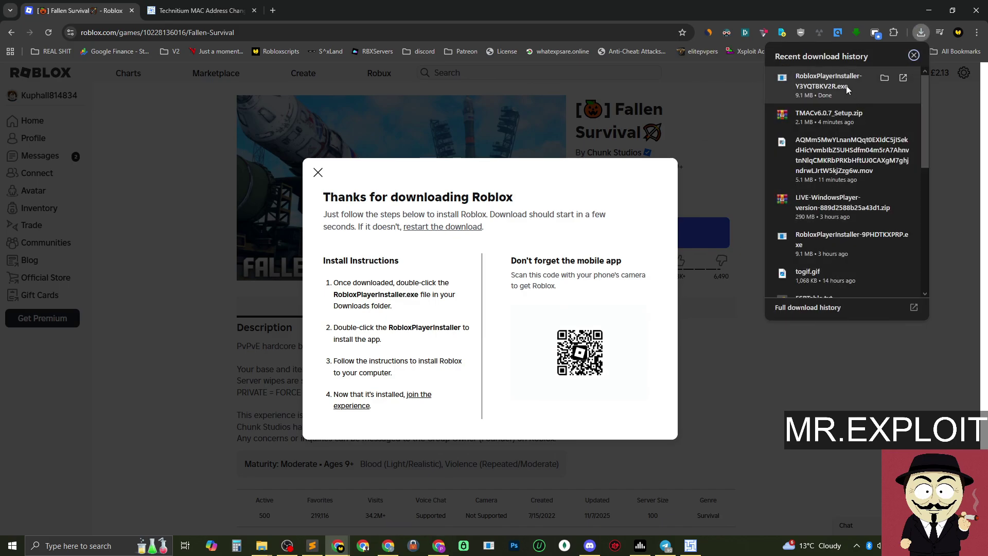
{"action": "left_click", "coordinate": [846, 86]}
{"action": "left_click", "coordinate": [525, 283]}
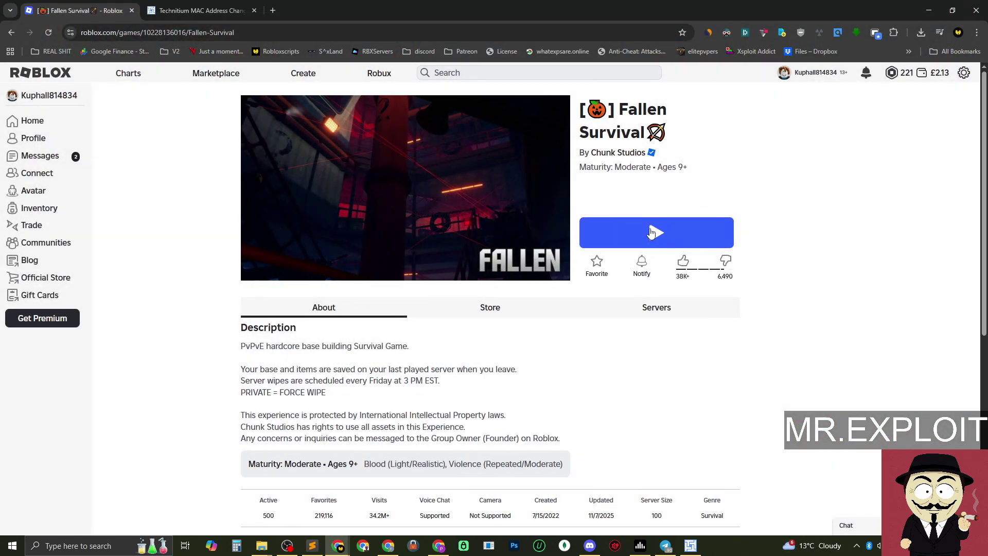
{"action": "left_click", "coordinate": [652, 232]}
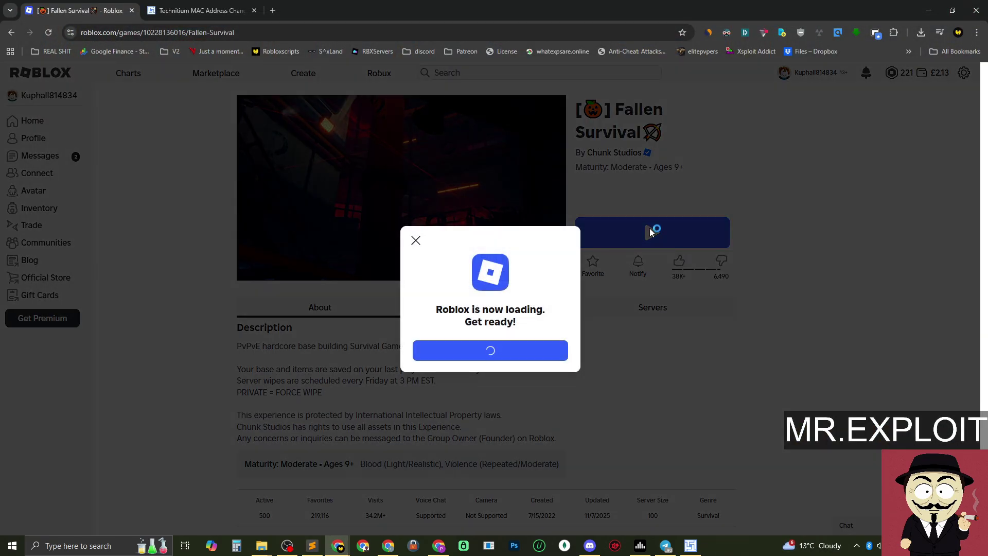